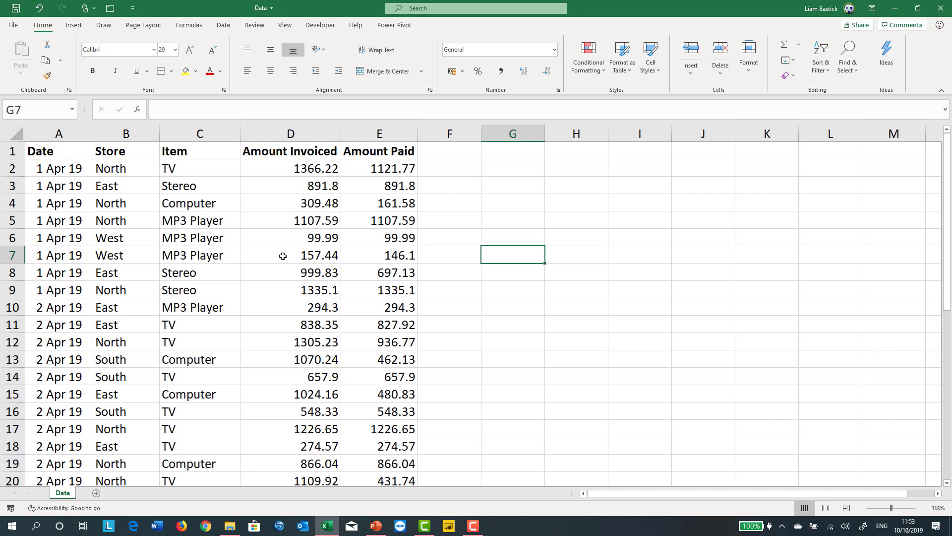
Create a PivotTable from the data range A1:E36 on the existing Data worksheet, placed at cell H3
{"action": "left_click", "coordinate": [235, 276]}
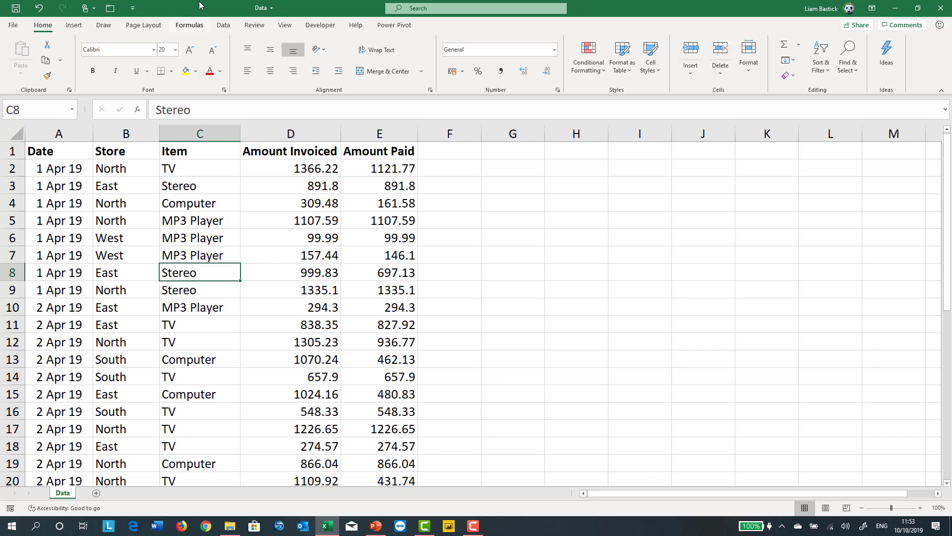
{"action": "left_click", "coordinate": [74, 26]}
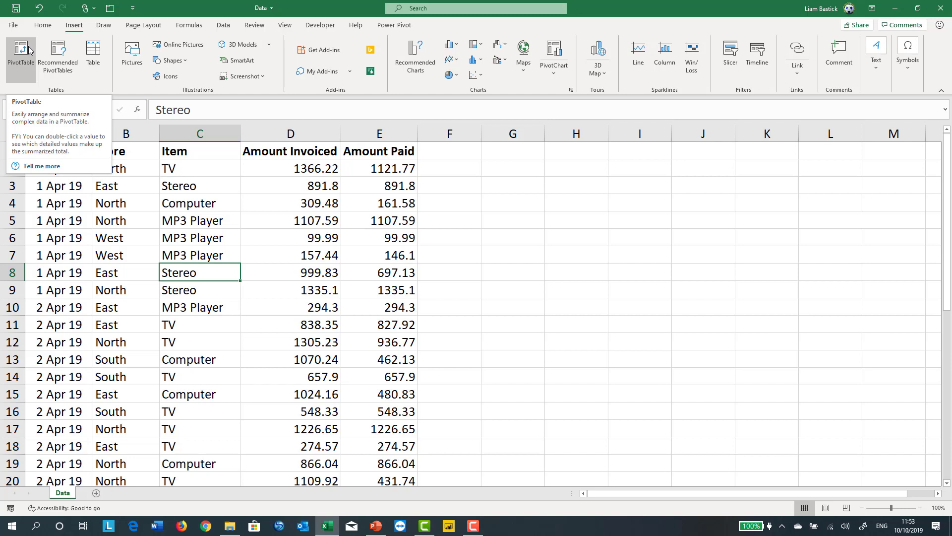
{"action": "left_click", "coordinate": [29, 49]}
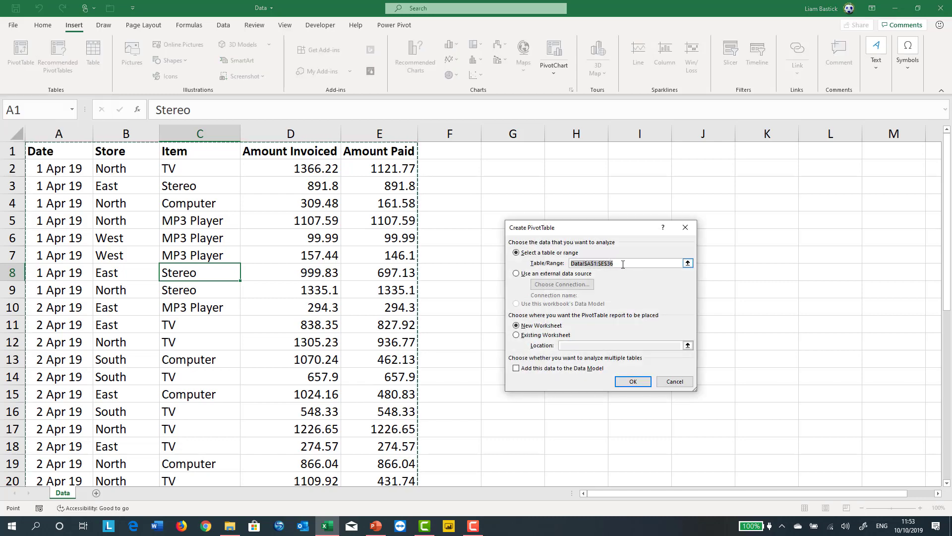
{"action": "left_click", "coordinate": [517, 326]}
{"action": "left_click", "coordinate": [515, 335]}
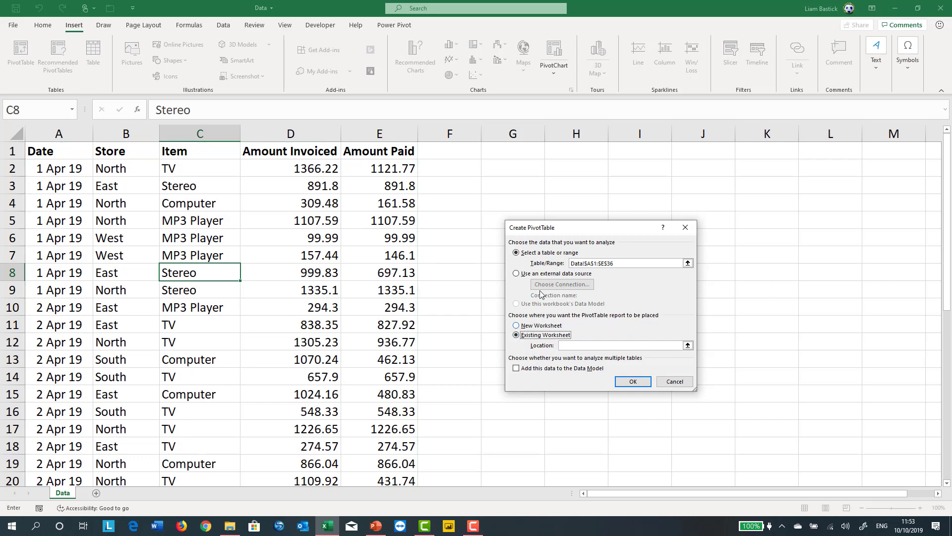
{"action": "left_click", "coordinate": [566, 187]}
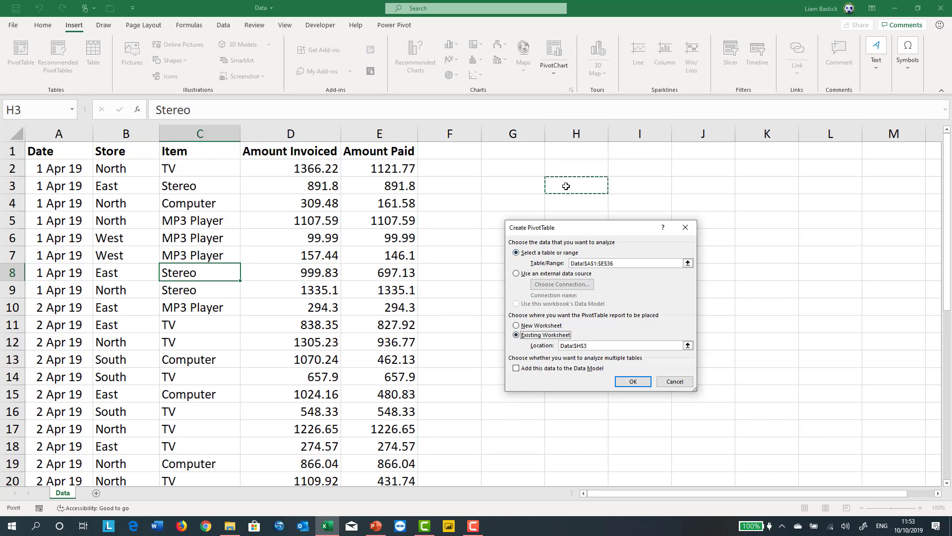
{"action": "left_click", "coordinate": [637, 381]}
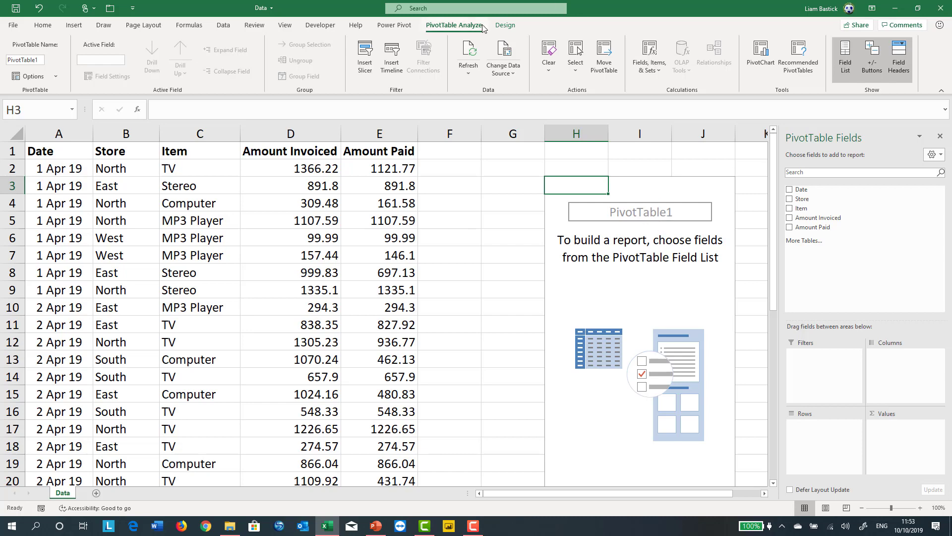
{"action": "left_click", "coordinate": [565, 250]}
{"action": "left_click", "coordinate": [520, 253]}
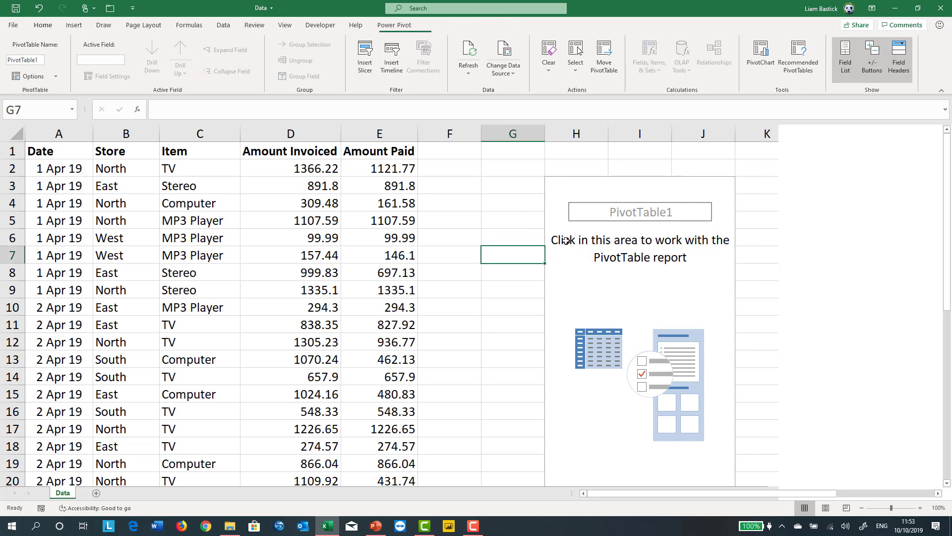
{"action": "left_click", "coordinate": [570, 238]}
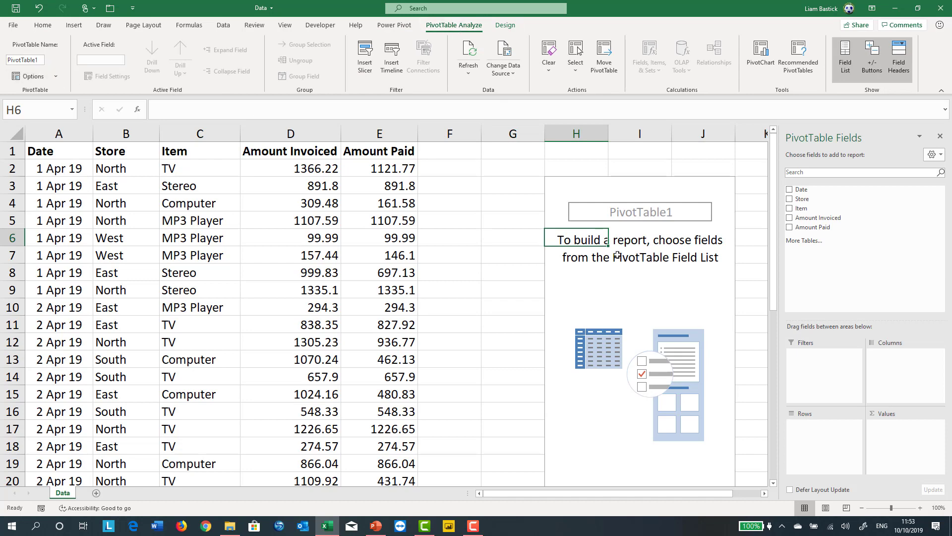
{"action": "left_click", "coordinate": [596, 209]}
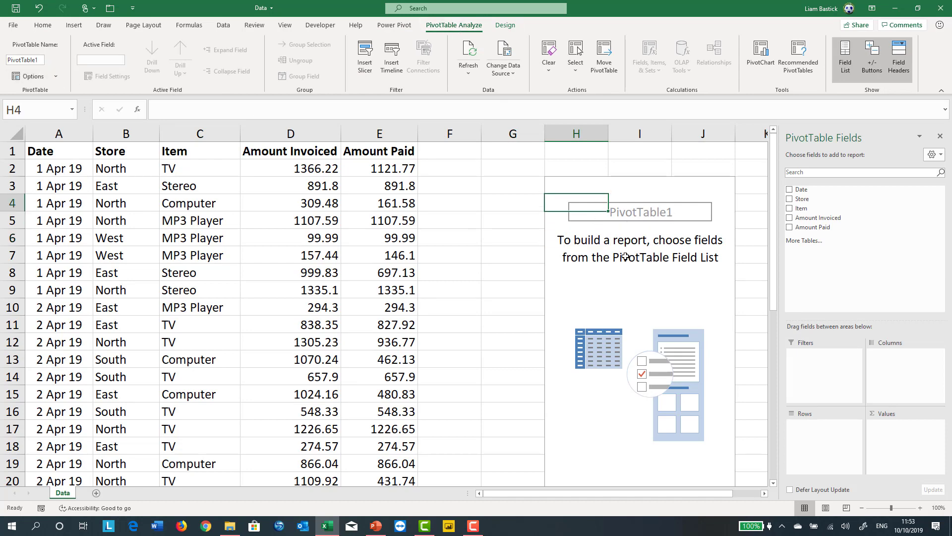
Lay out the PivotTable with Date as filter, Store in rows, Item in columns and the sum of Amount Invoiced as values
{"action": "left_click_drag", "start_coordinate": [796, 190], "coordinate": [828, 365]}
{"action": "left_click_drag", "start_coordinate": [802, 198], "coordinate": [795, 457]}
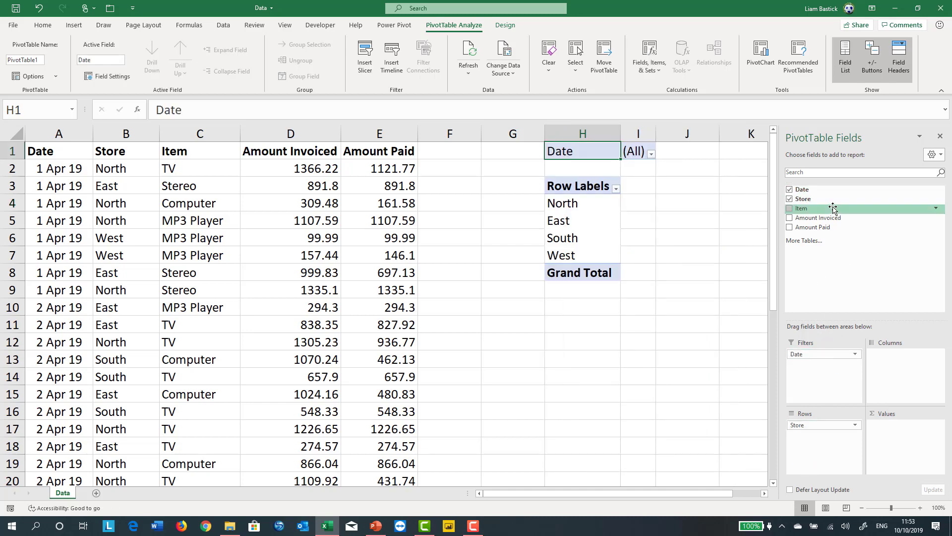
{"action": "left_click_drag", "start_coordinate": [838, 209], "coordinate": [908, 446]}
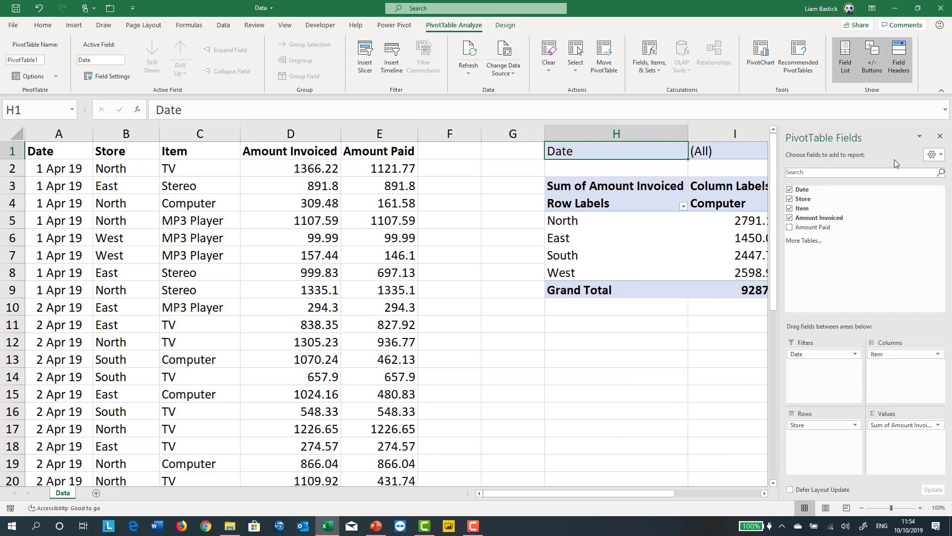
Close the PivotTable field list, reopen it with a PivotTable cell selected, and close it again
{"action": "left_click", "coordinate": [940, 135]}
{"action": "left_click", "coordinate": [694, 376]}
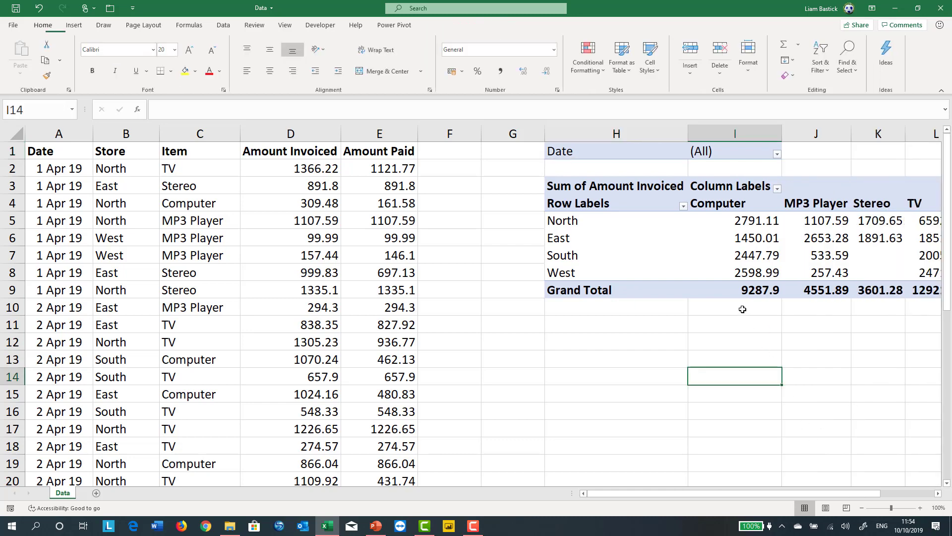
{"action": "left_click", "coordinate": [755, 274]}
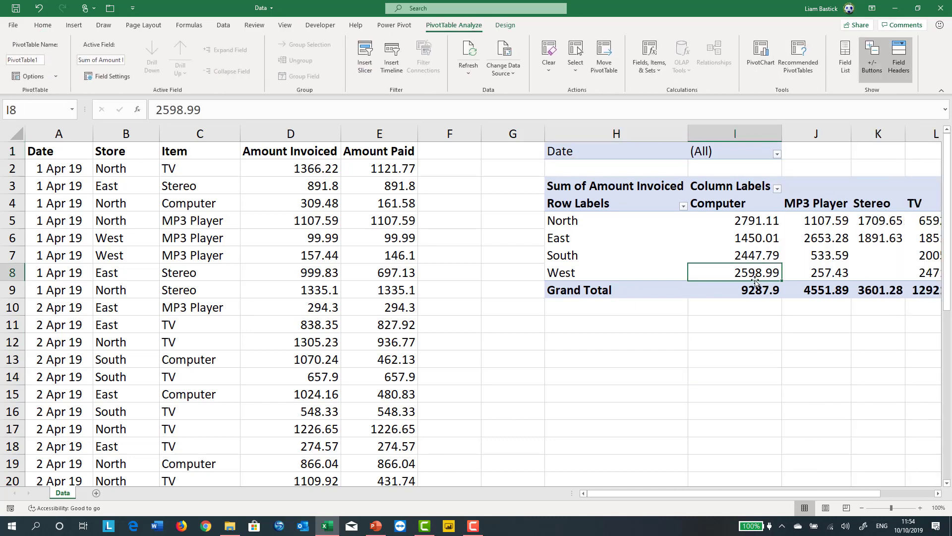
{"action": "left_click", "coordinate": [845, 59]}
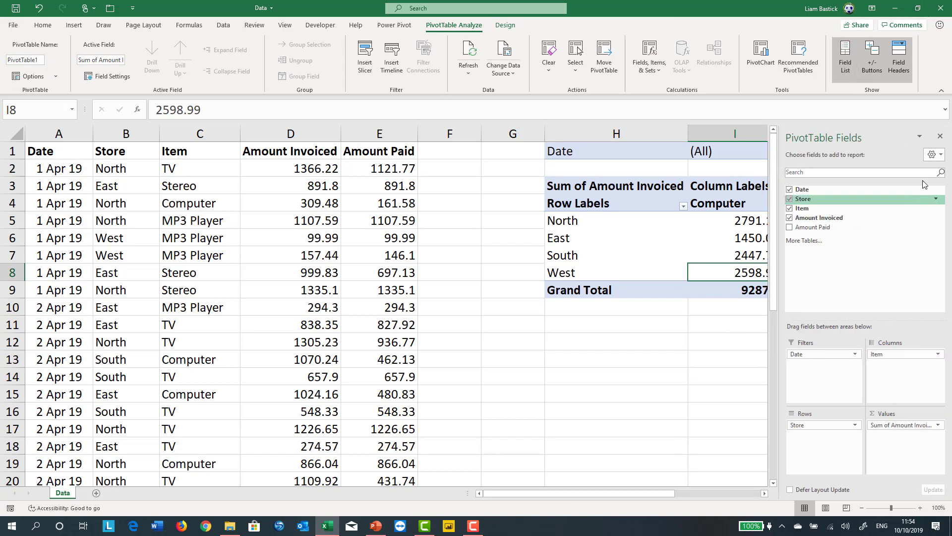
{"action": "left_click", "coordinate": [940, 136]}
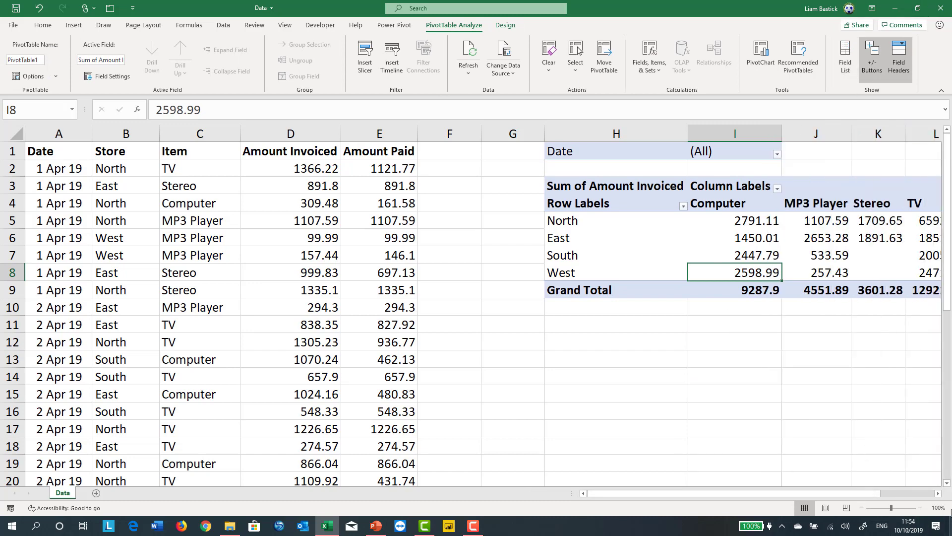
Change the PivotTable's report layout to Tabular Form so the Store and Item field names head the table
{"action": "left_click", "coordinate": [937, 494]}
{"action": "left_click", "coordinate": [937, 494]}
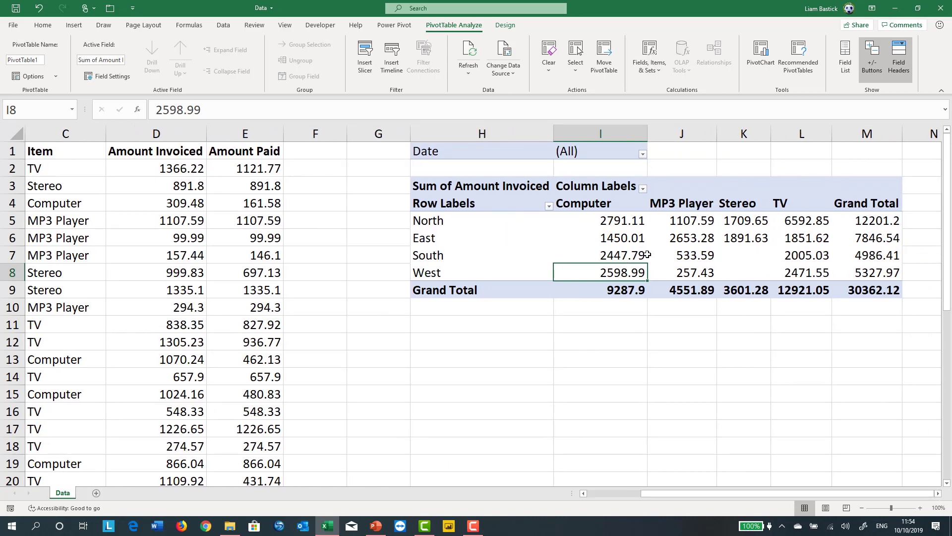
{"action": "left_click", "coordinate": [504, 25]}
{"action": "left_click", "coordinate": [73, 58]}
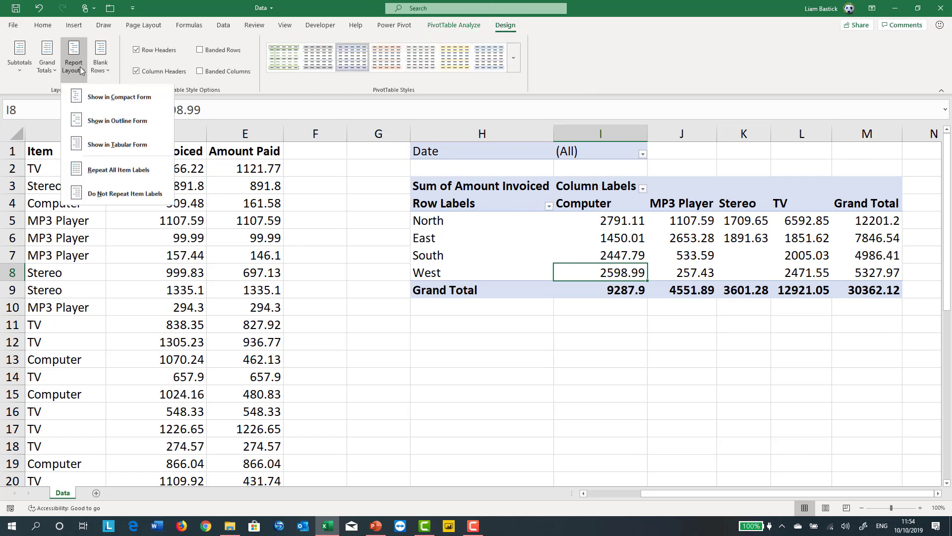
{"action": "left_click", "coordinate": [101, 146]}
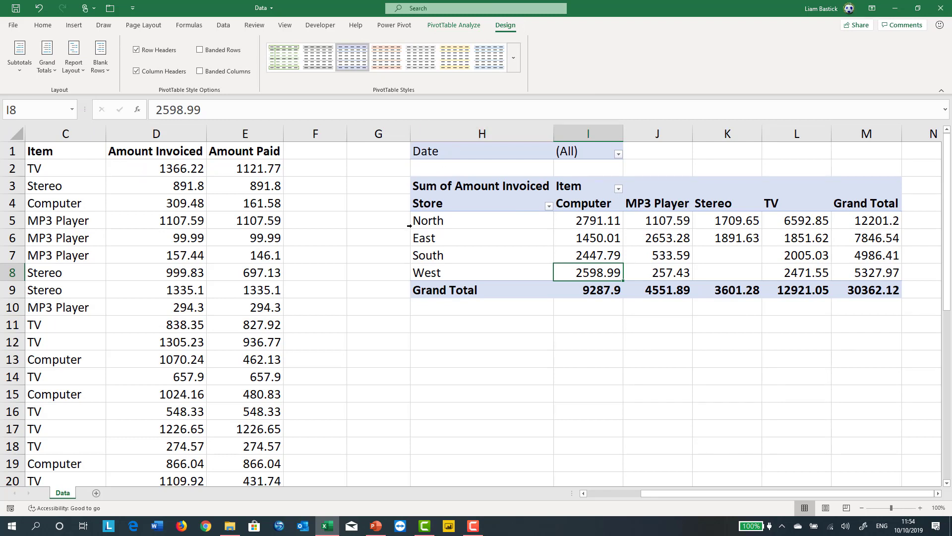
{"action": "left_click", "coordinate": [451, 226]}
{"action": "left_click_drag", "start_coordinate": [441, 268], "coordinate": [434, 226]}
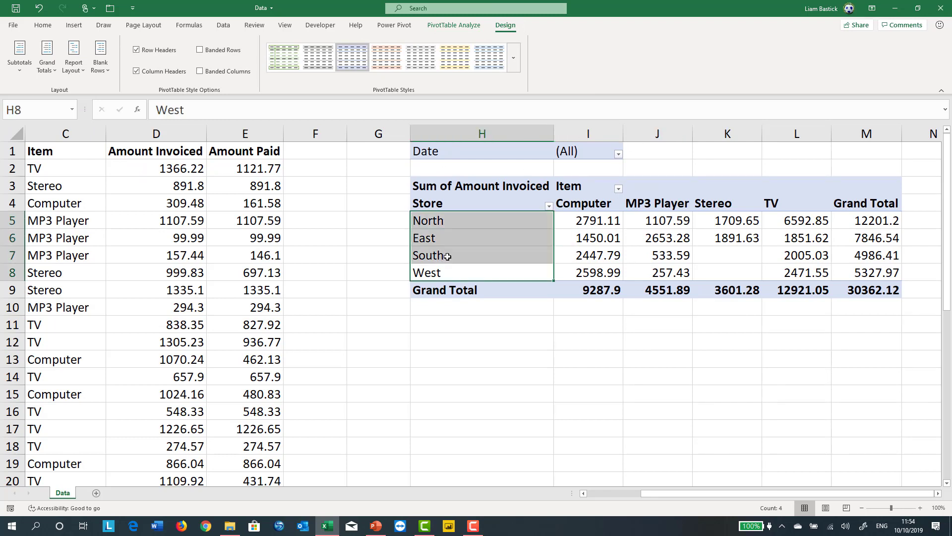
{"action": "left_click", "coordinate": [485, 354]}
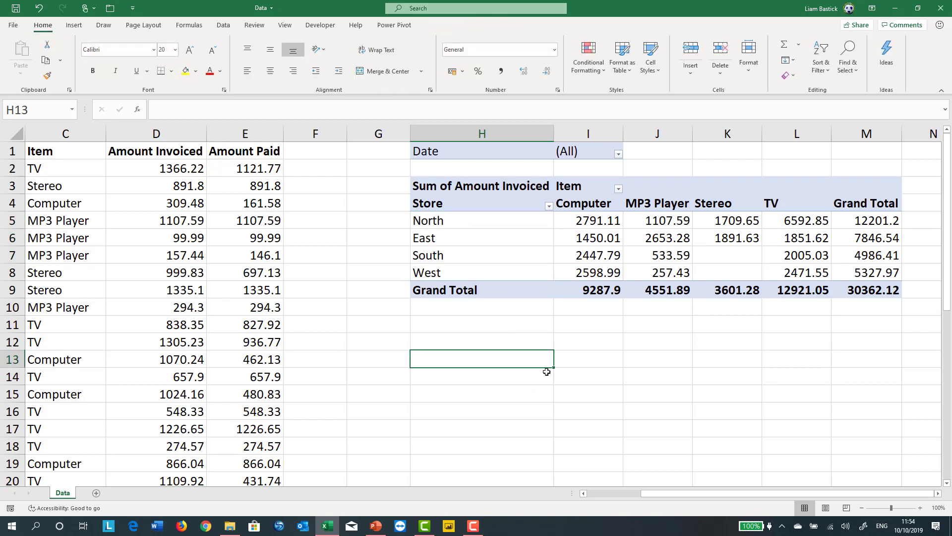
{"action": "left_click", "coordinate": [793, 221]}
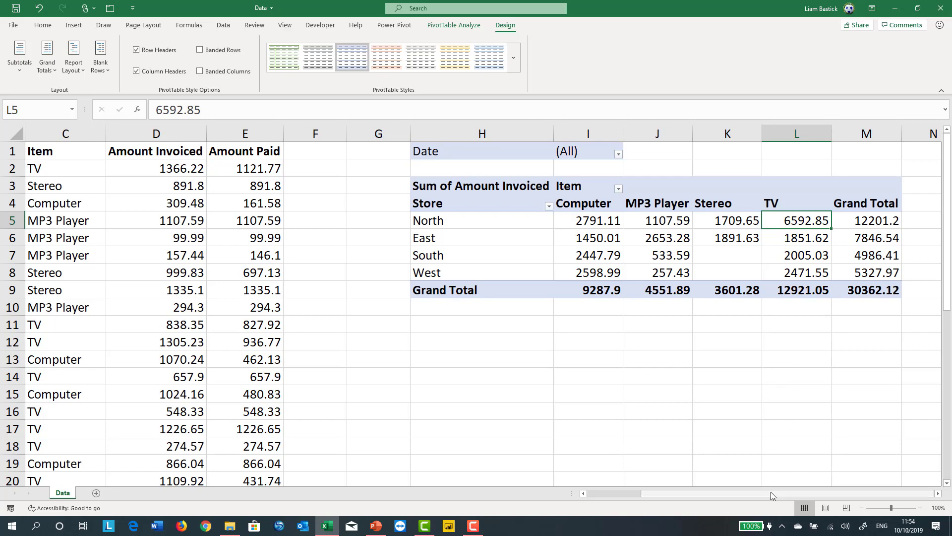
Set the Amount Invoiced of the first source record, the North TV sale in D2, to 1000000
{"action": "left_click_drag", "start_coordinate": [719, 493], "coordinate": [693, 493]}
{"action": "left_click", "coordinate": [702, 243]}
{"action": "mouse_move", "coordinate": [702, 243]}
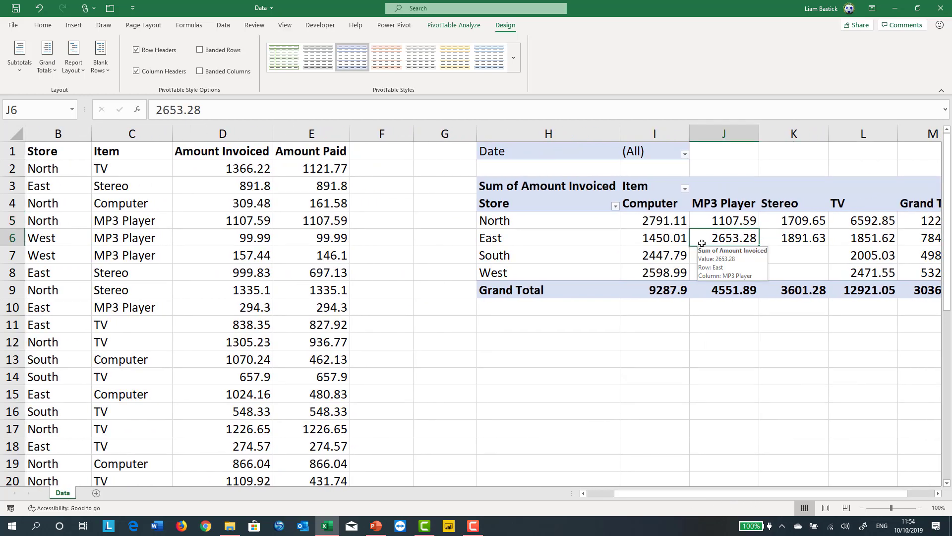
{"action": "left_click", "coordinate": [219, 171]}
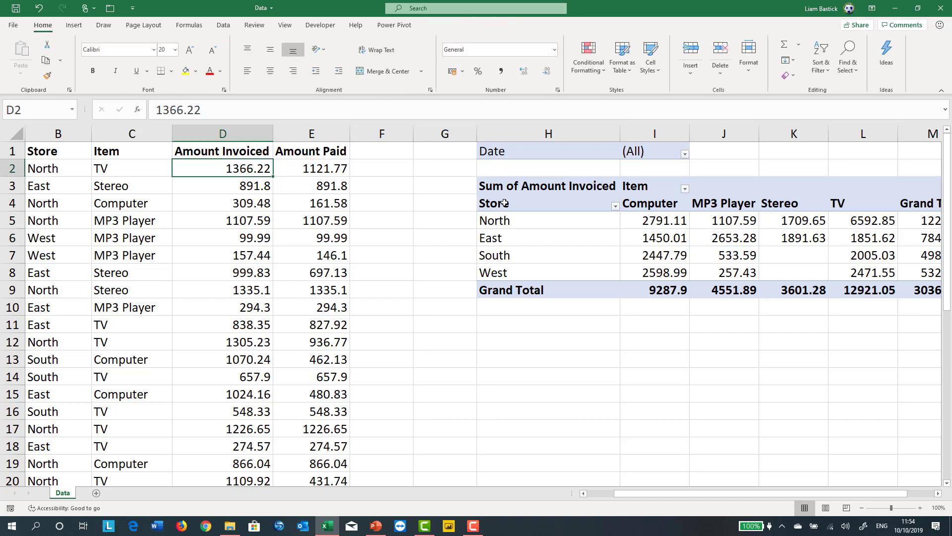
{"action": "type", "text": "1000000"}
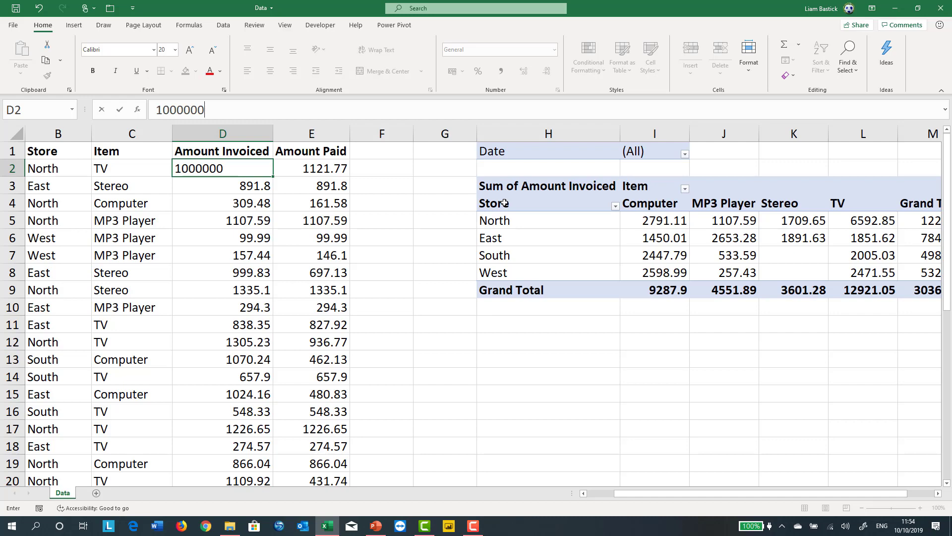
{"action": "key", "text": "Return"}
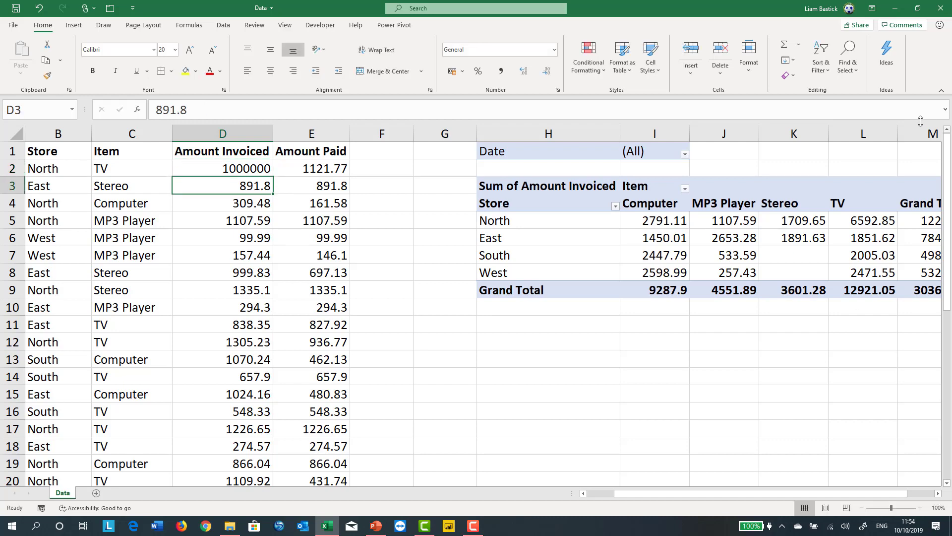
Refresh the PivotTable to pick up the changed source data and select the North store's TV value
{"action": "left_click", "coordinate": [862, 242]}
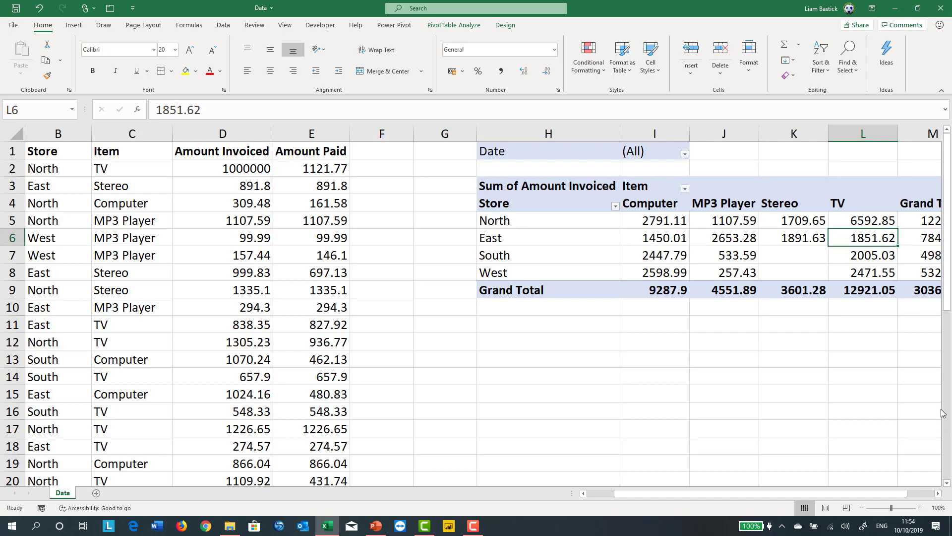
{"action": "left_click", "coordinate": [937, 493]}
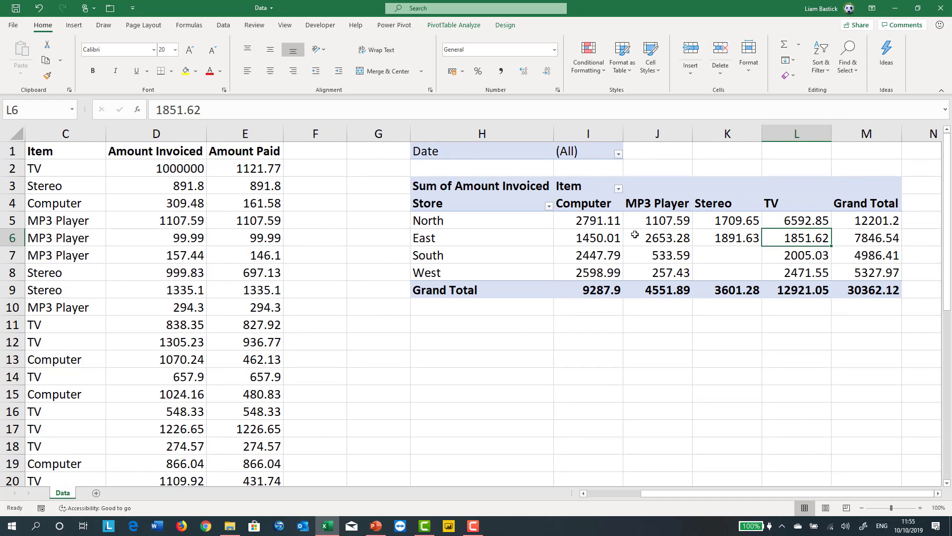
{"action": "left_click", "coordinate": [440, 28]}
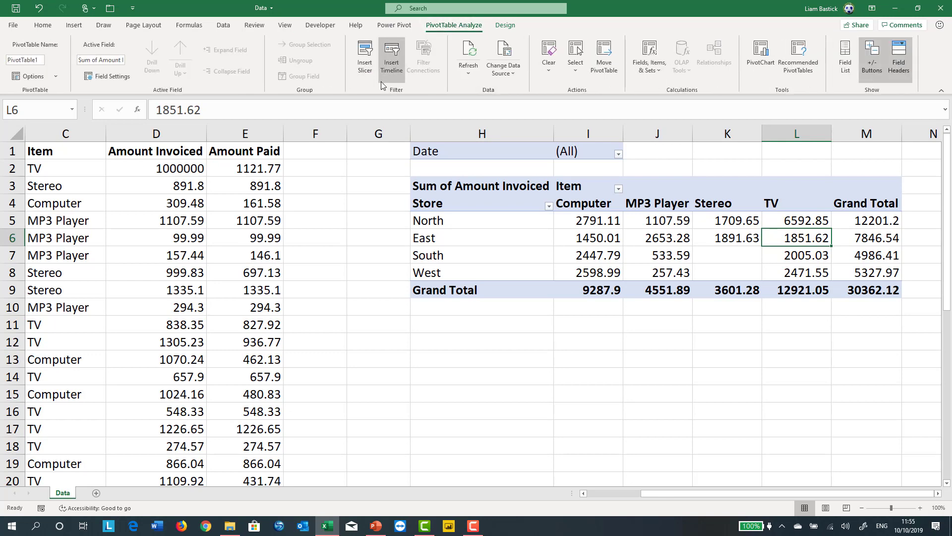
{"action": "left_click", "coordinate": [467, 73]}
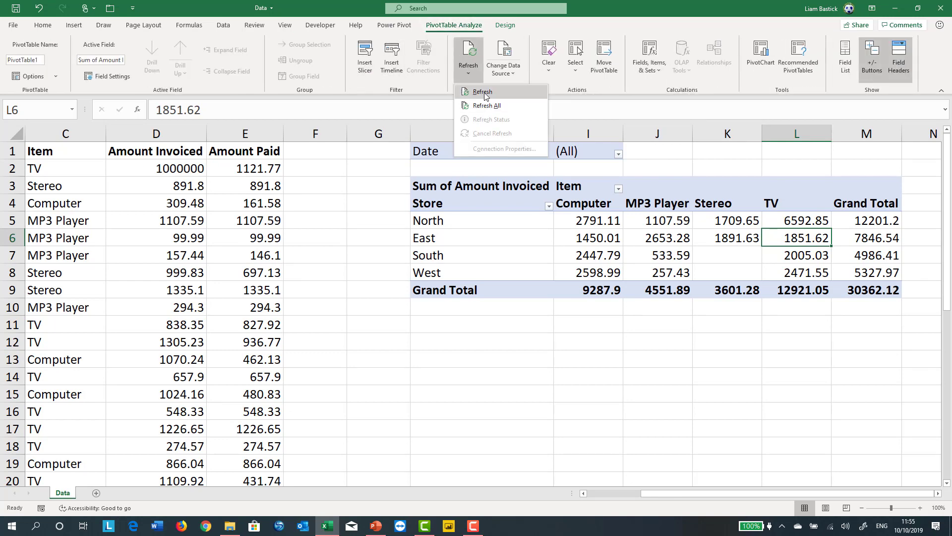
{"action": "left_click", "coordinate": [483, 93]}
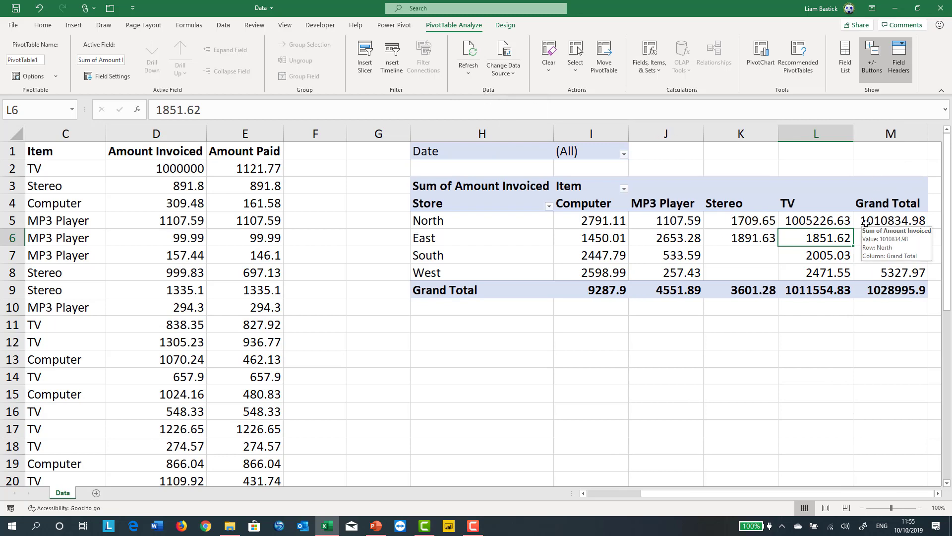
{"action": "left_click", "coordinate": [827, 218]}
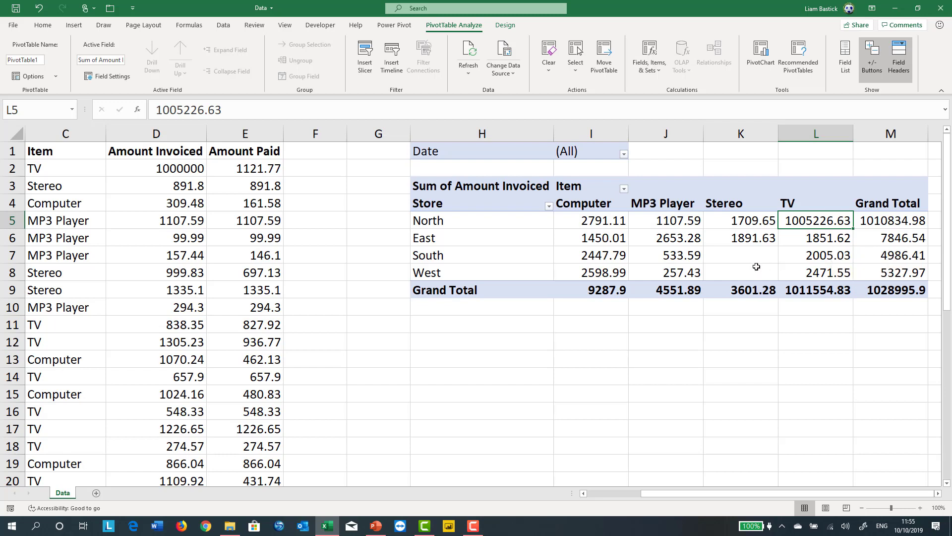
Select the whole PivotTable, clear all of its contents, and undo the clearing
{"action": "left_click_drag", "start_coordinate": [439, 151], "coordinate": [886, 285]}
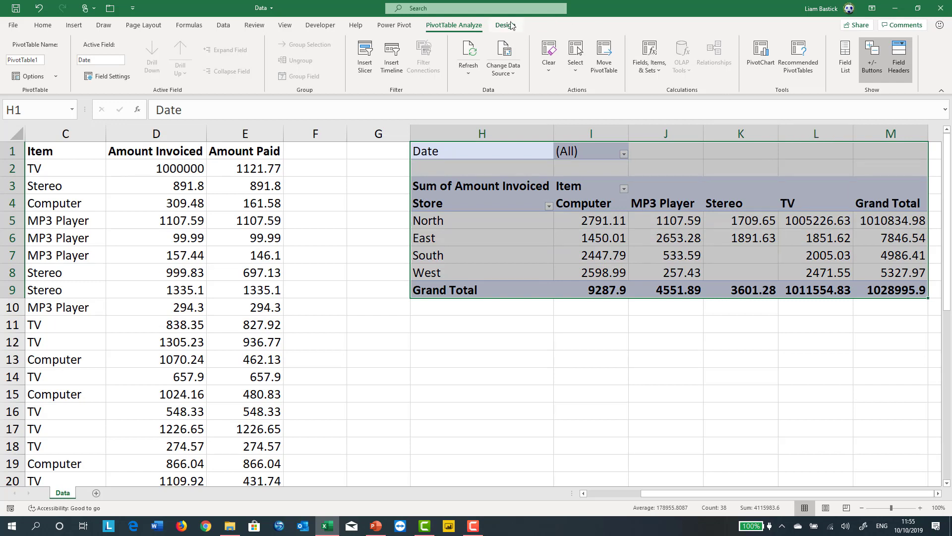
{"action": "left_click", "coordinate": [549, 60]}
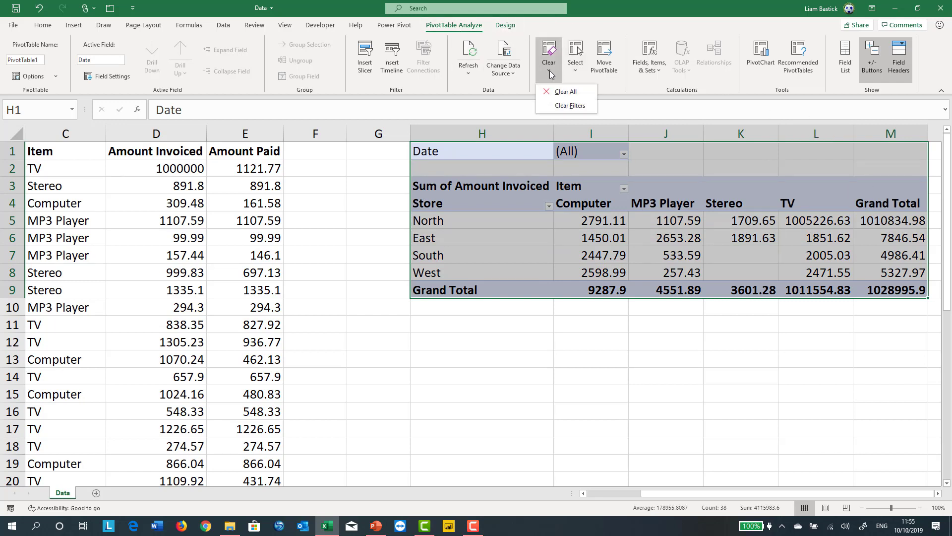
{"action": "left_click", "coordinate": [558, 94]}
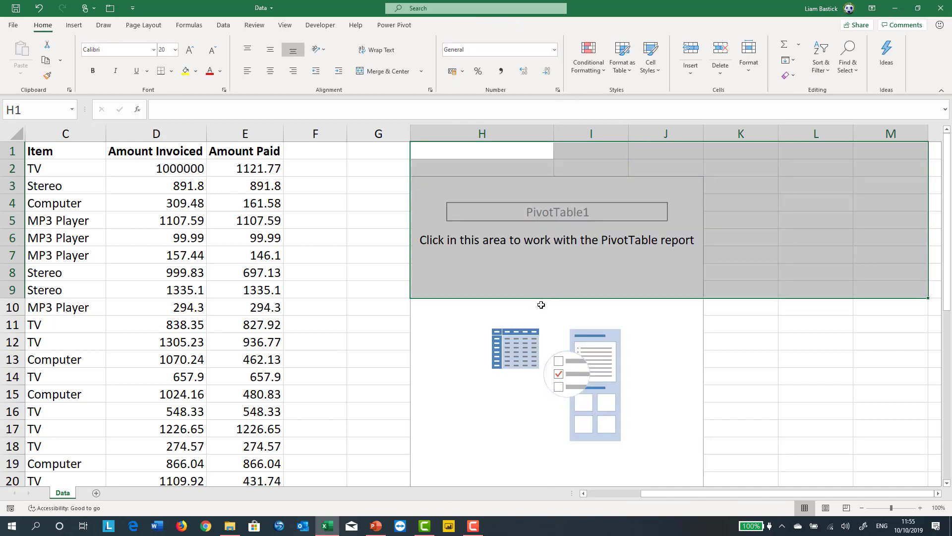
{"action": "key", "text": "ctrl+z"}
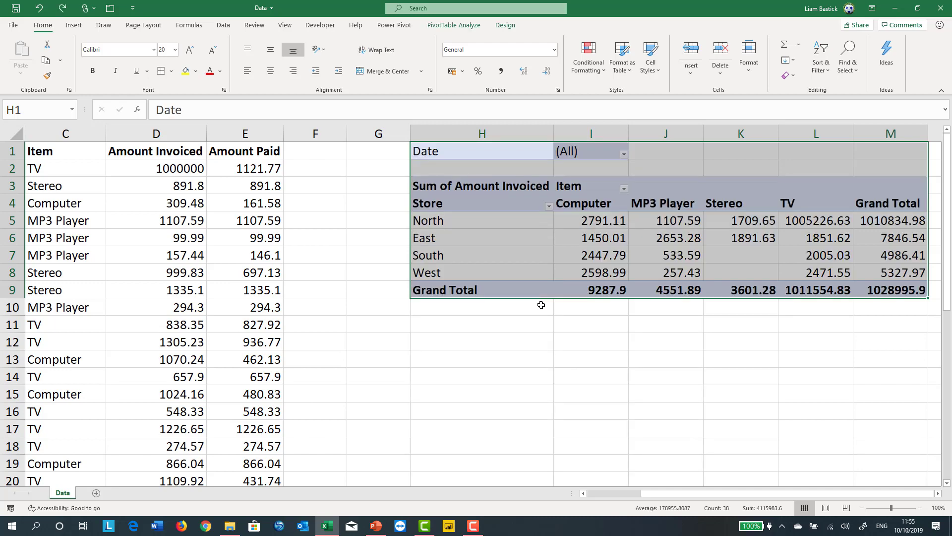
Delete the whole selected PivotTable from the sheet and select a cell within the source data
{"action": "key", "text": "Delete"}
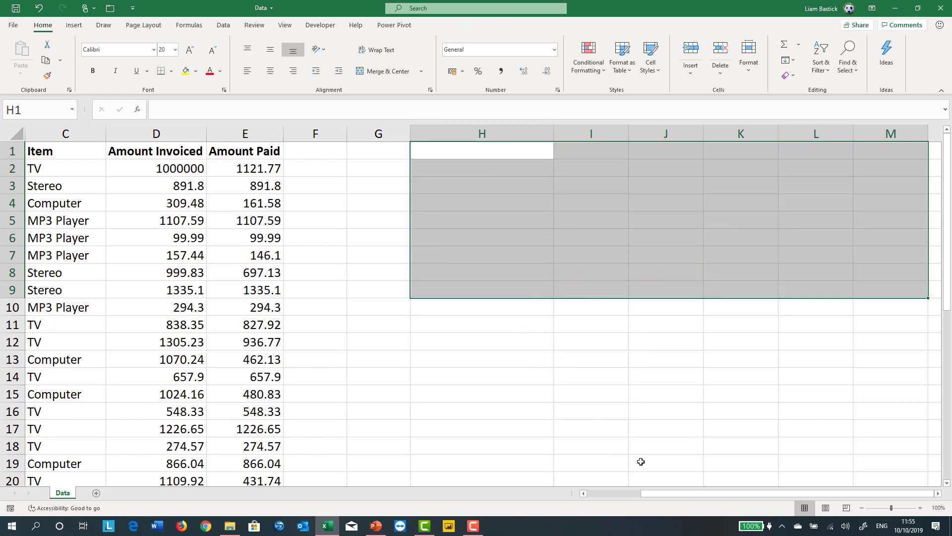
{"action": "left_click_drag", "start_coordinate": [652, 493], "coordinate": [582, 515]}
{"action": "left_click", "coordinate": [248, 307]}
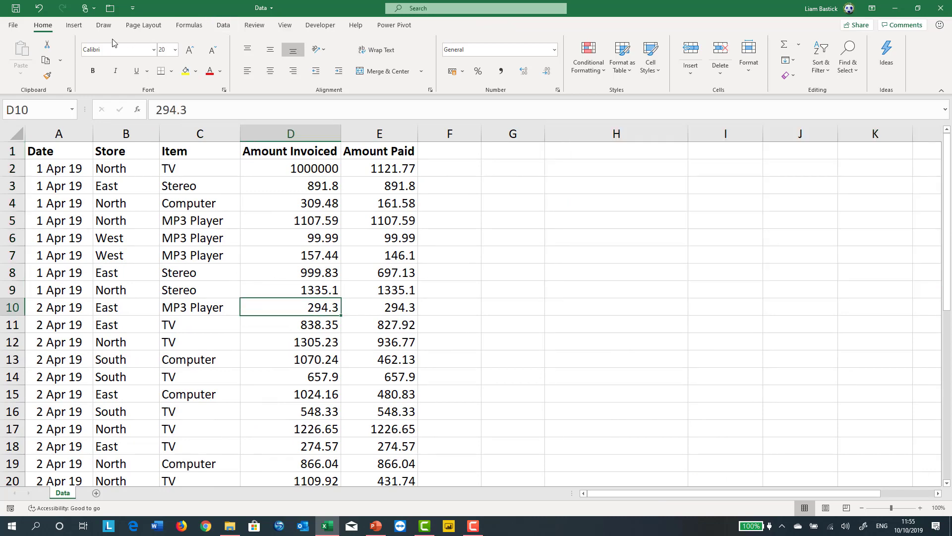
Create a new PivotTable from Data!$A$1:$E$36 on the existing worksheet at H3, adding the data to the Data Model
{"action": "left_click", "coordinate": [73, 26]}
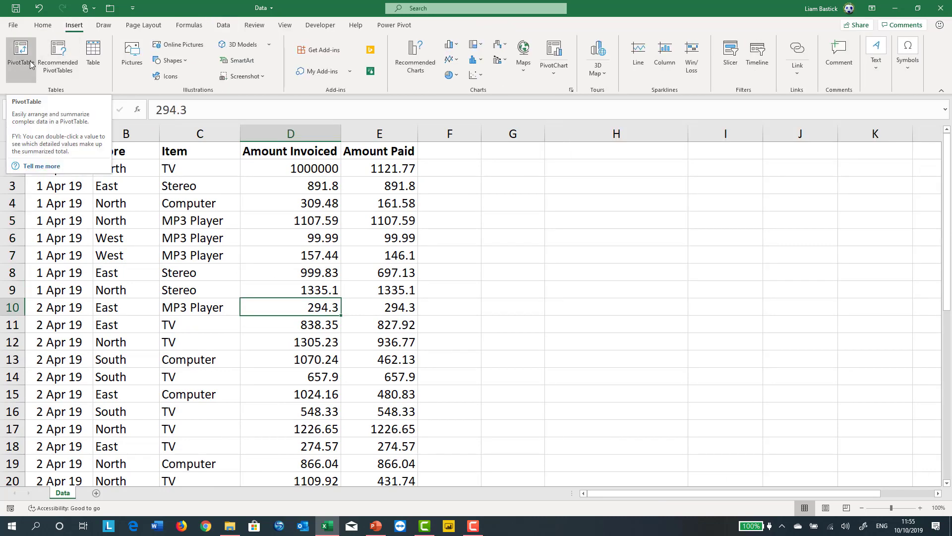
{"action": "left_click", "coordinate": [30, 61]}
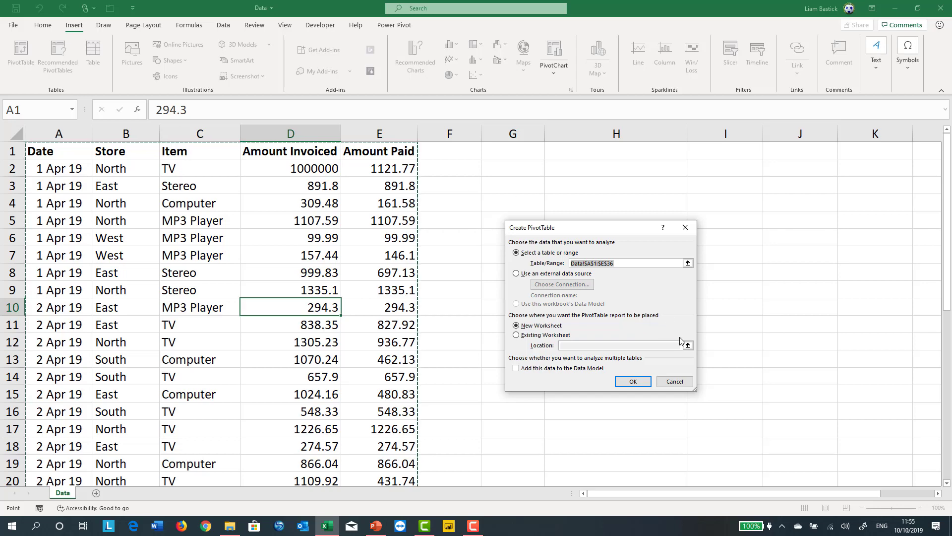
{"action": "left_click", "coordinate": [516, 335]}
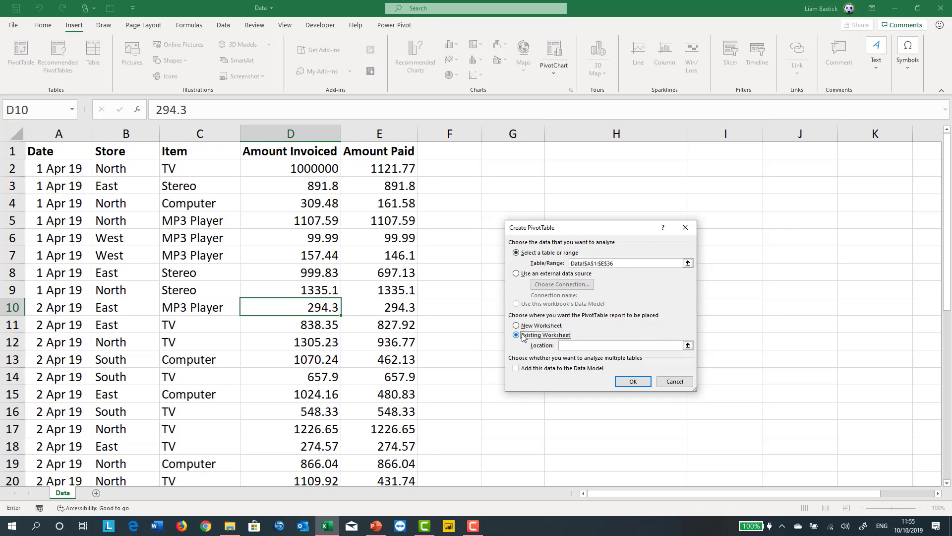
{"action": "left_click", "coordinate": [688, 346]}
{"action": "left_click", "coordinate": [627, 191]}
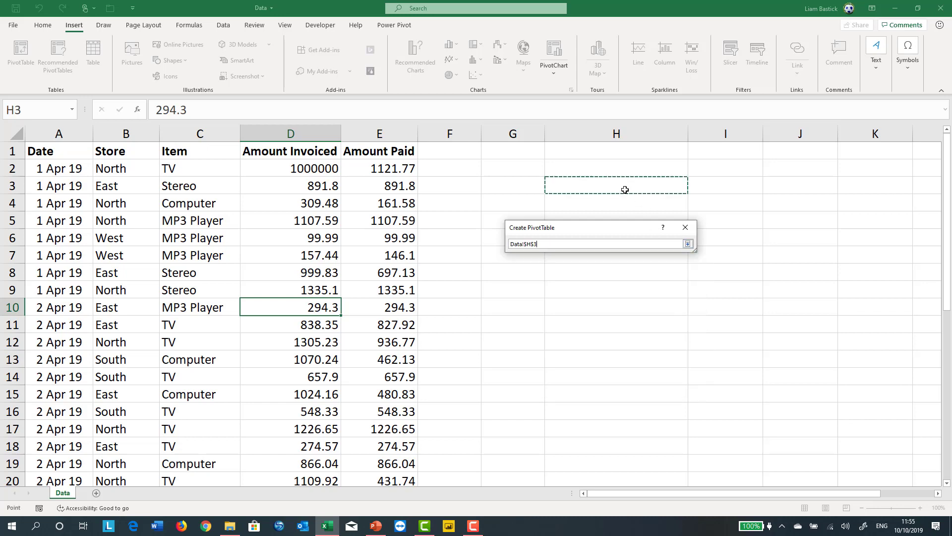
{"action": "left_click", "coordinate": [688, 244]}
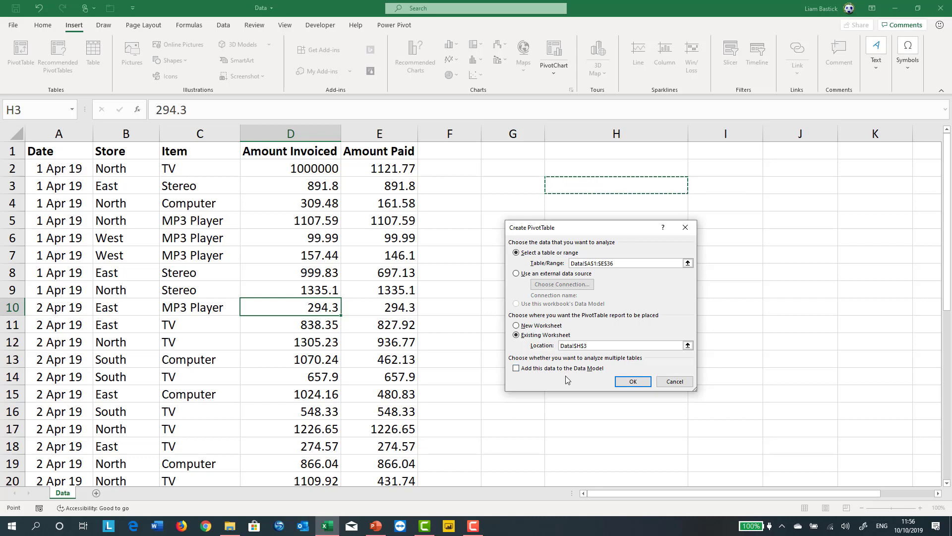
{"action": "left_click", "coordinate": [516, 369]}
{"action": "left_click", "coordinate": [635, 381]}
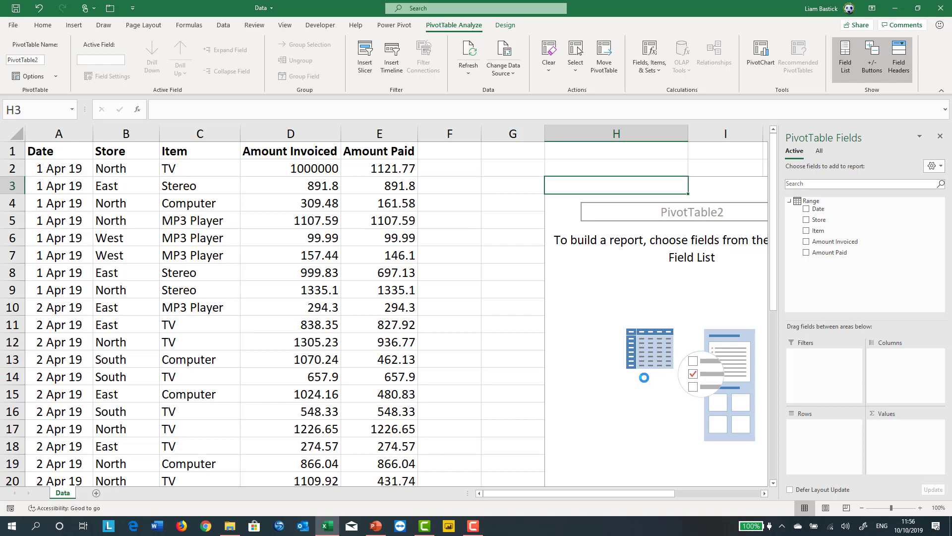
Lay out the PivotTable with Date as filter, Store as rows, Item as columns and Amount Invoiced as values, and close the field list
{"action": "left_click_drag", "start_coordinate": [825, 209], "coordinate": [838, 421]}
{"action": "left_click_drag", "start_coordinate": [819, 231], "coordinate": [928, 464]}
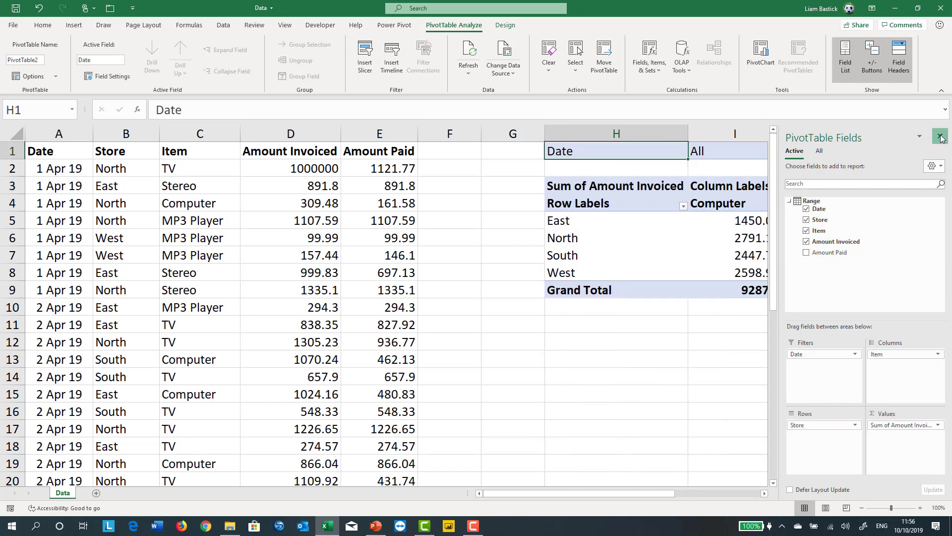
{"action": "left_click", "coordinate": [941, 138]}
Convert the PivotTable to formulas, leaving Convert Report Filters off, and inspect the formula behind the East store's Stereo value
{"action": "left_click", "coordinate": [611, 238]}
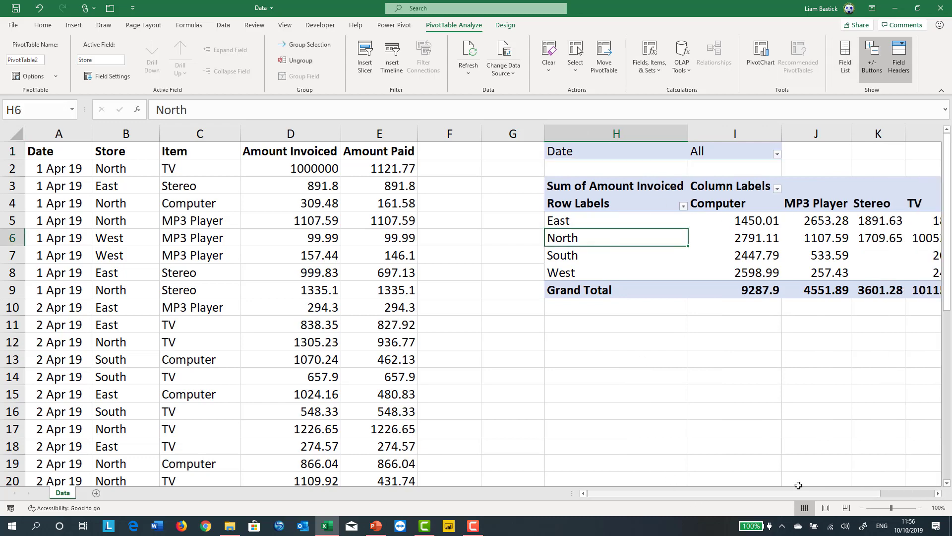
{"action": "left_click_drag", "start_coordinate": [813, 492], "coordinate": [878, 493]}
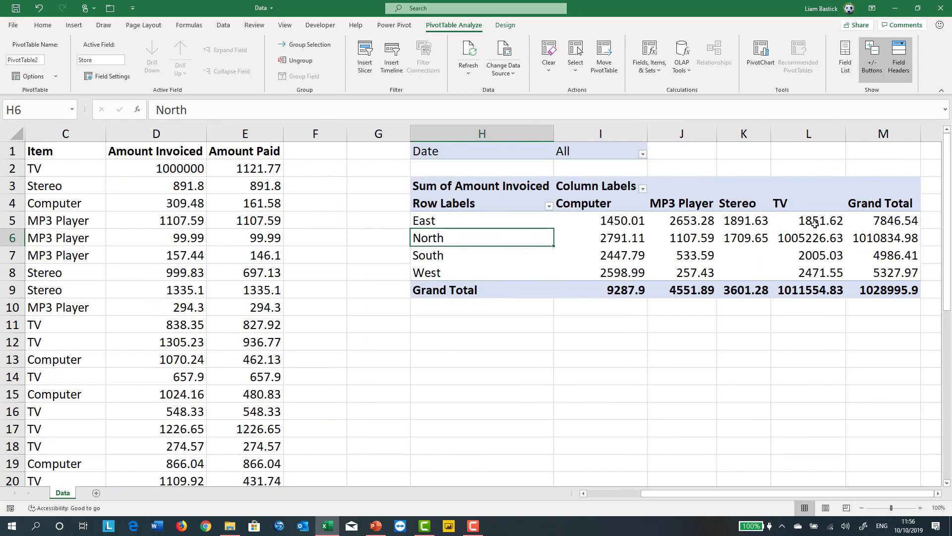
{"action": "left_click", "coordinate": [810, 238]}
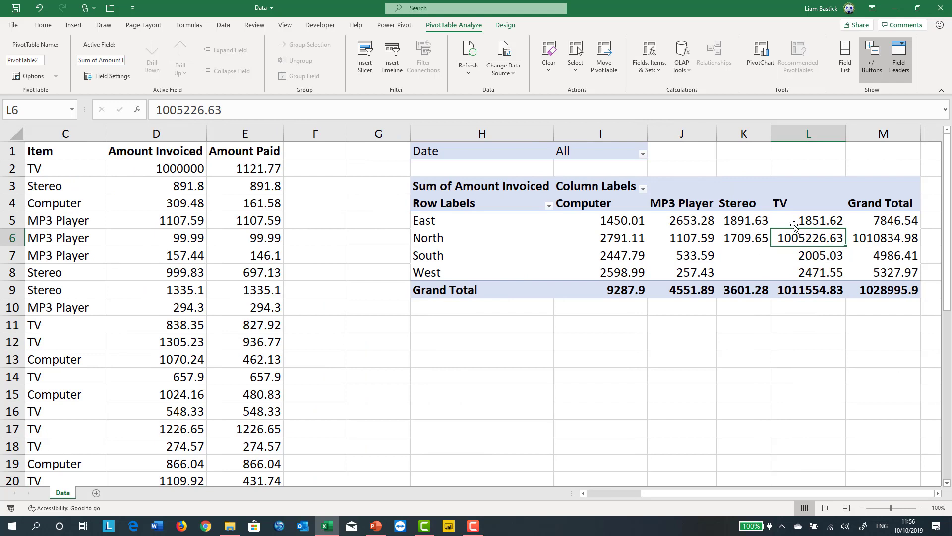
{"action": "left_click", "coordinate": [675, 68]}
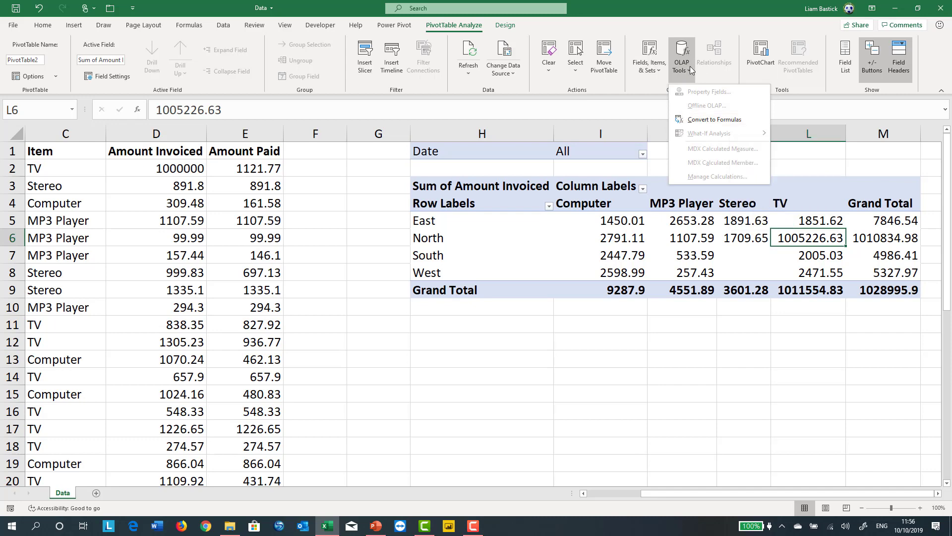
{"action": "left_click", "coordinate": [717, 123]}
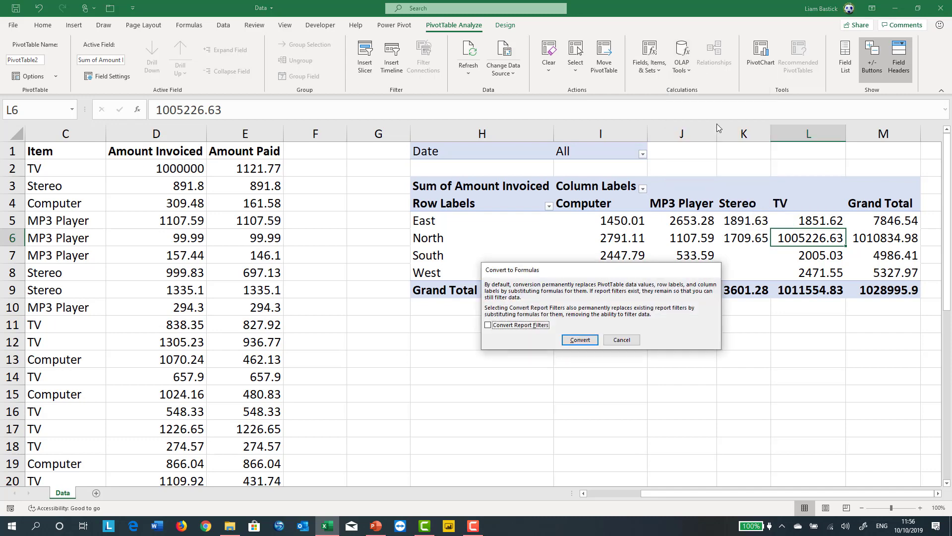
{"action": "left_click", "coordinate": [586, 339]}
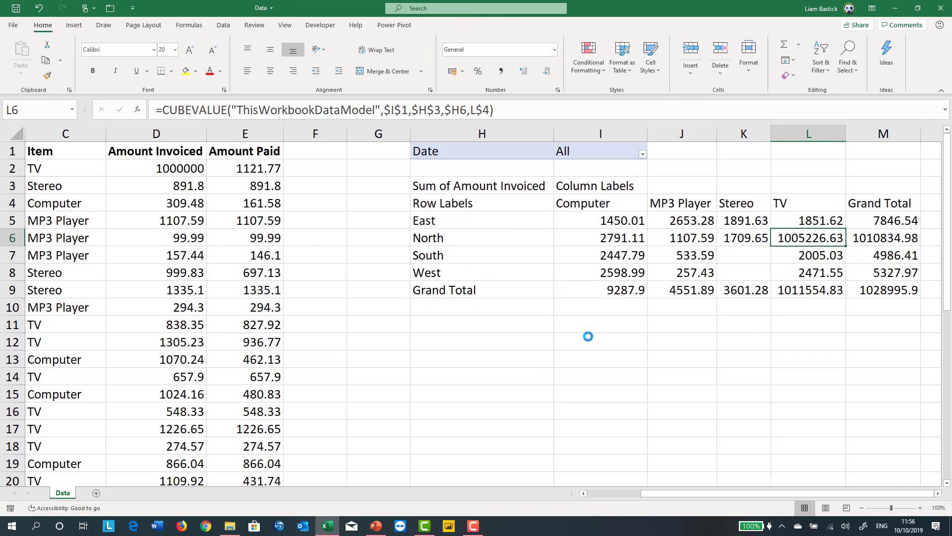
{"action": "left_click", "coordinate": [760, 223]}
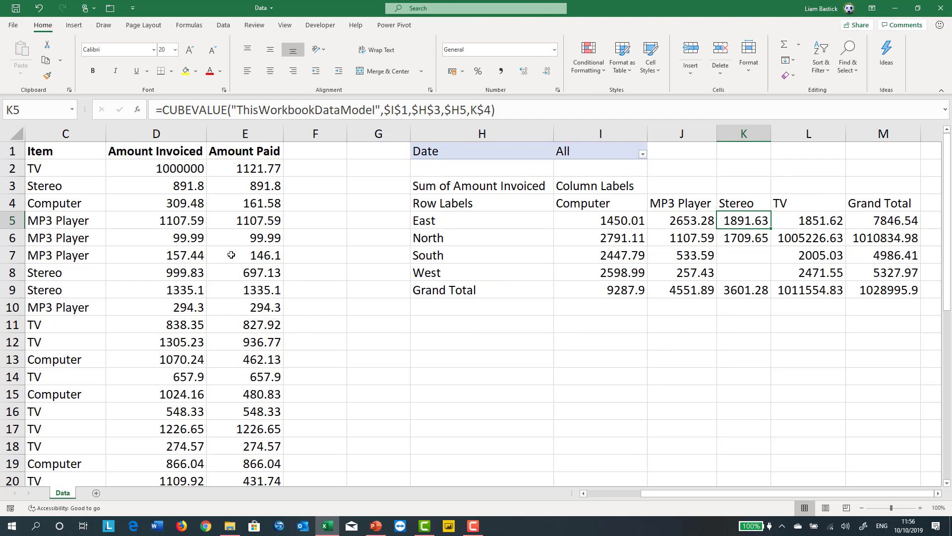
Set the Amount Invoiced of the first source record, the TV sale in D2, to 1121.77
{"action": "left_click", "coordinate": [186, 170]}
{"action": "type", "text": "11"}
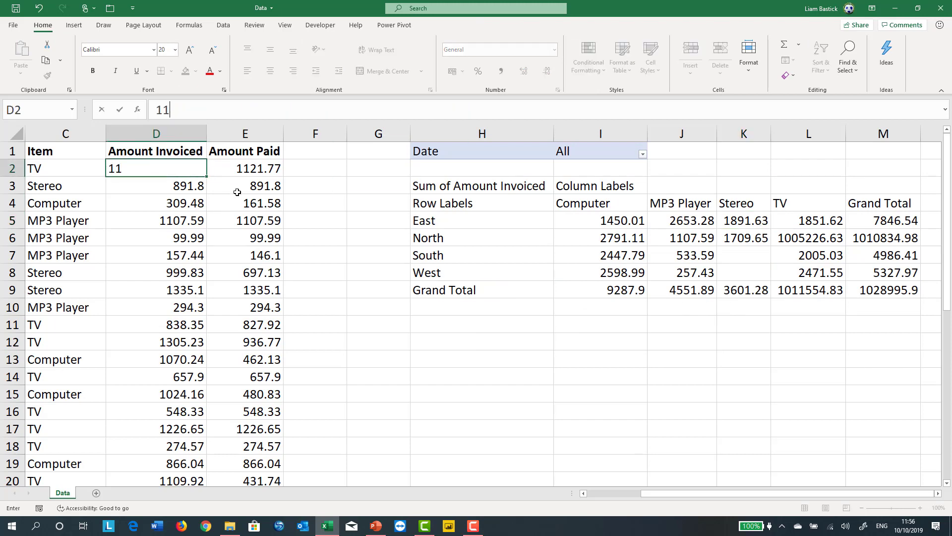
{"action": "type", "text": "21.77"}
{"action": "key", "text": "Return"}
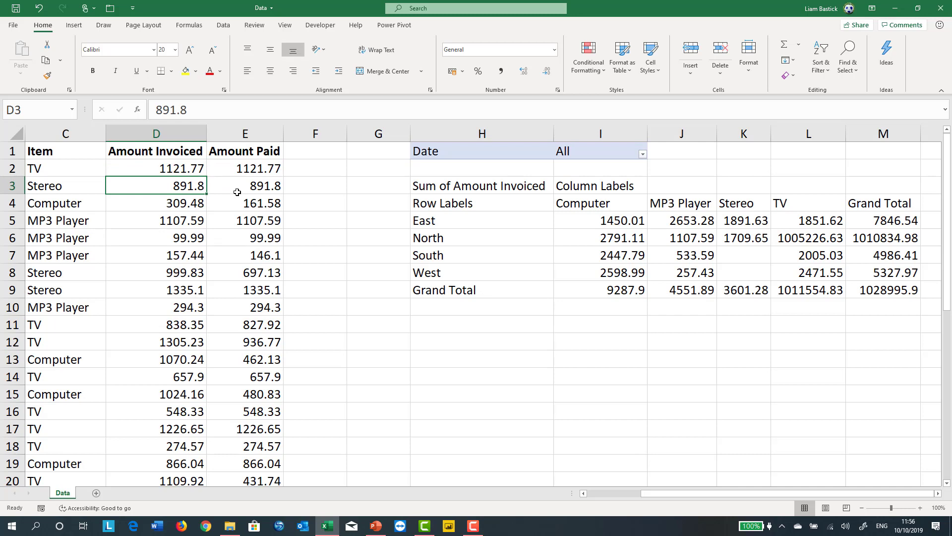
Refresh all of the workbook's data to update the cube formulas and select the North store's TV value
{"action": "left_click", "coordinate": [689, 238]}
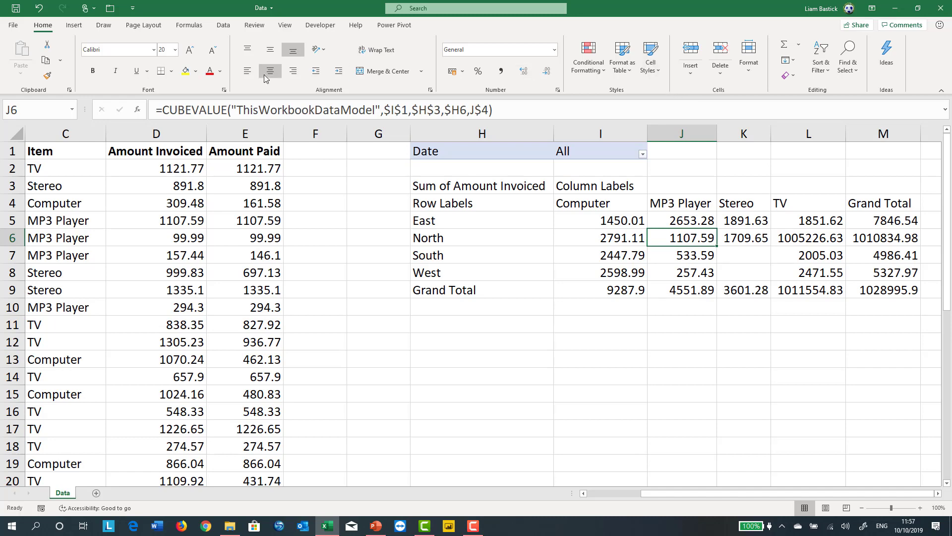
{"action": "left_click", "coordinate": [223, 24]}
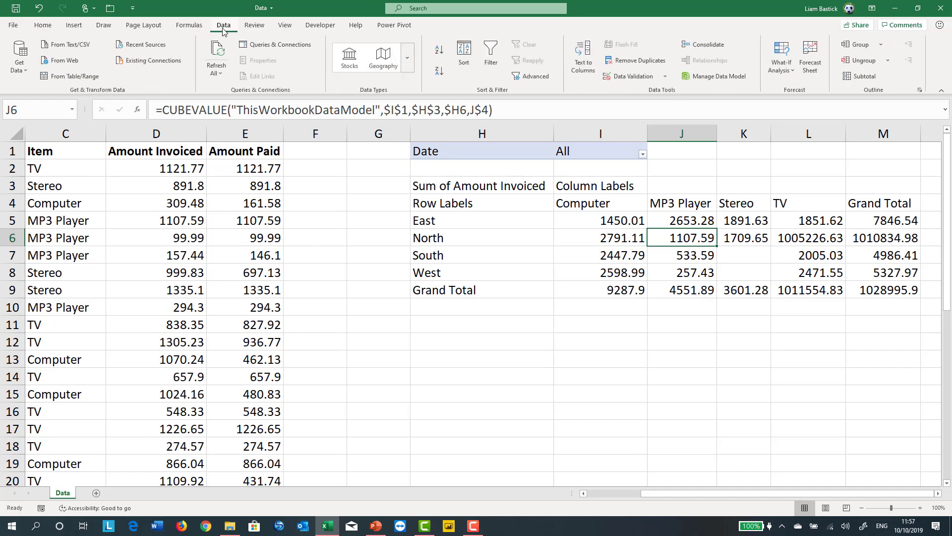
{"action": "left_click", "coordinate": [221, 73]}
{"action": "left_click", "coordinate": [234, 93]}
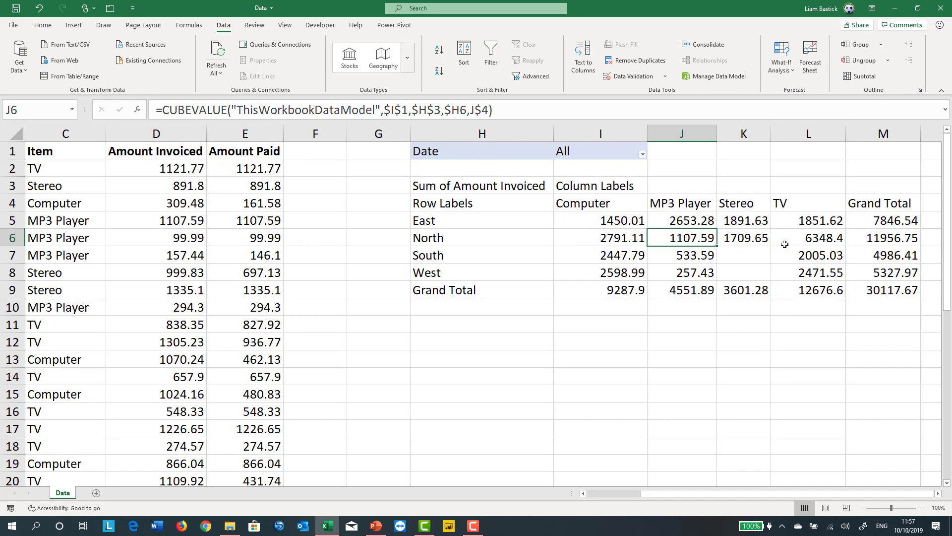
{"action": "left_click", "coordinate": [838, 238]}
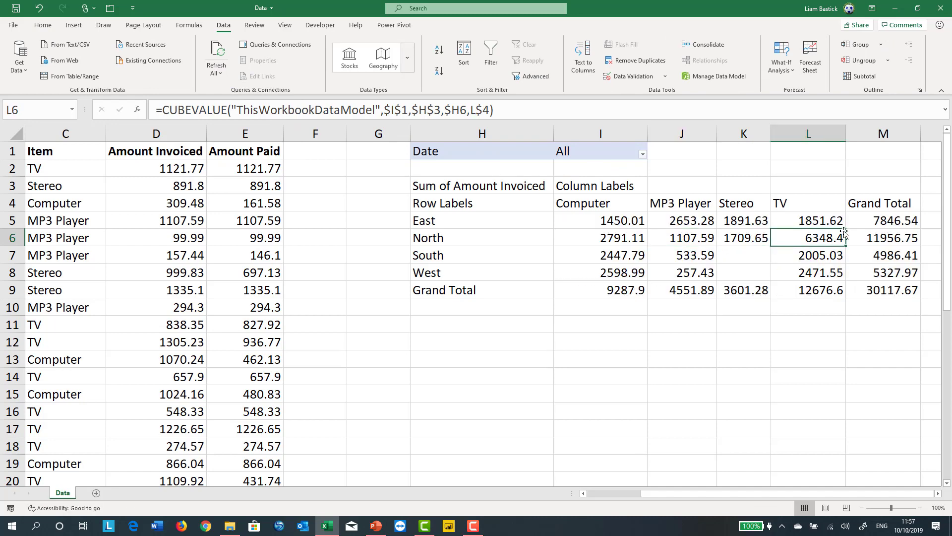